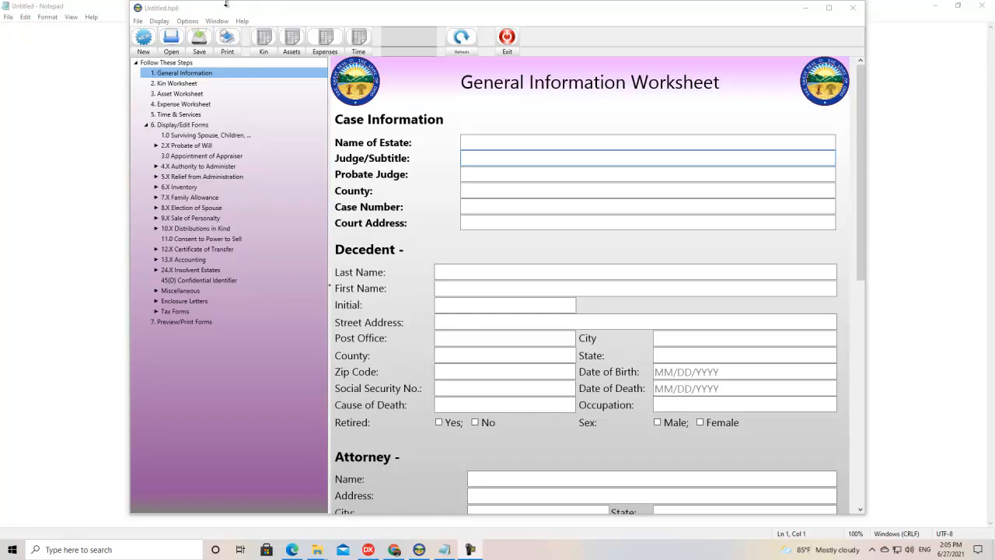
- Open the recent case file YouTubeFAQ35.bp8 and minimize its window
click(138, 22)
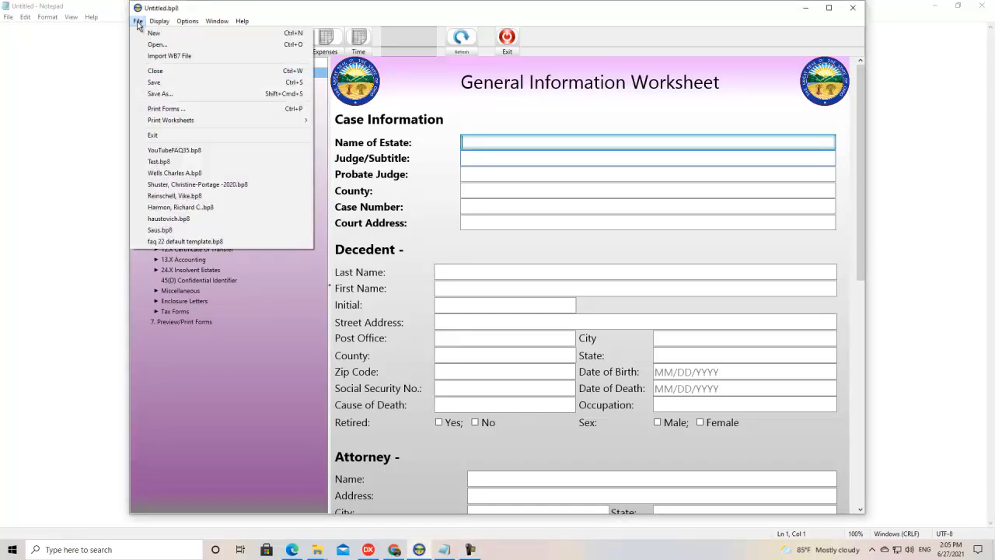
click(172, 151)
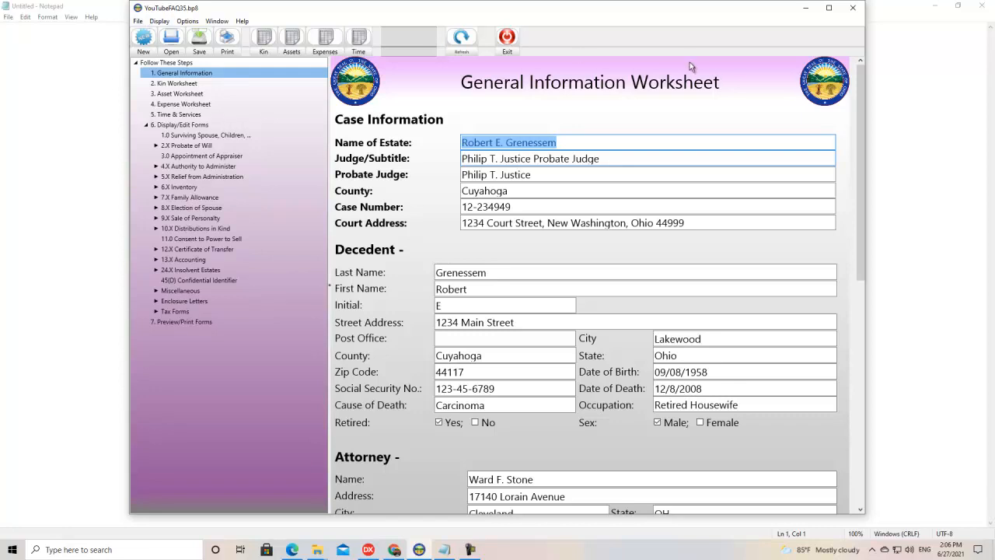
click(806, 9)
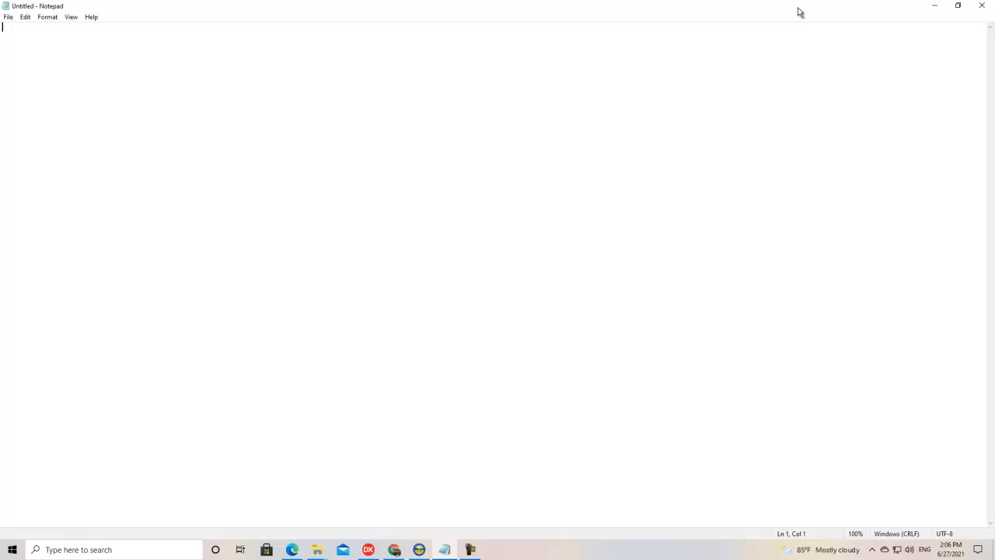
- Launch a second instance of BOPF8.exe from its Release folder and open YouTubeFAQ35.bp8 in it
key(alt+Tab)
double_click(484, 214)
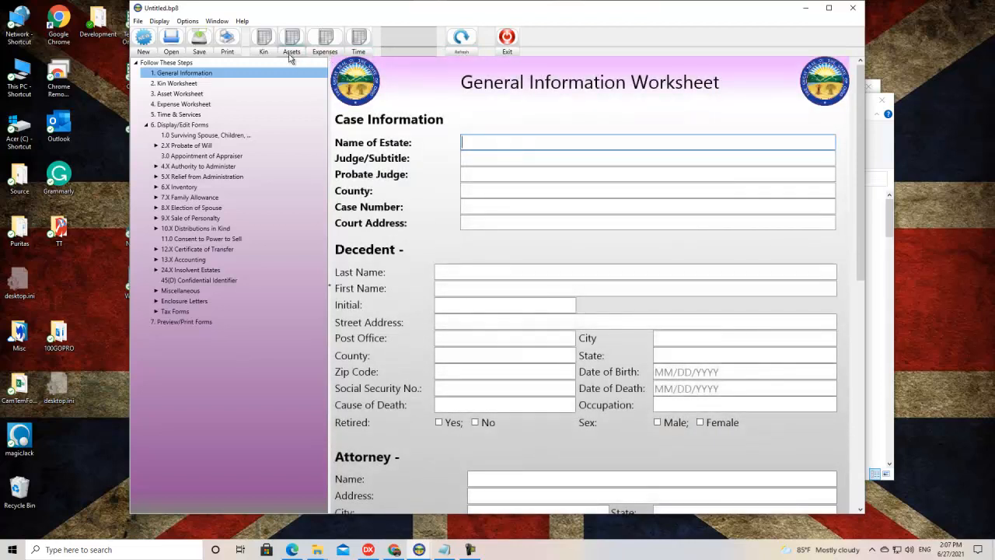
click(138, 22)
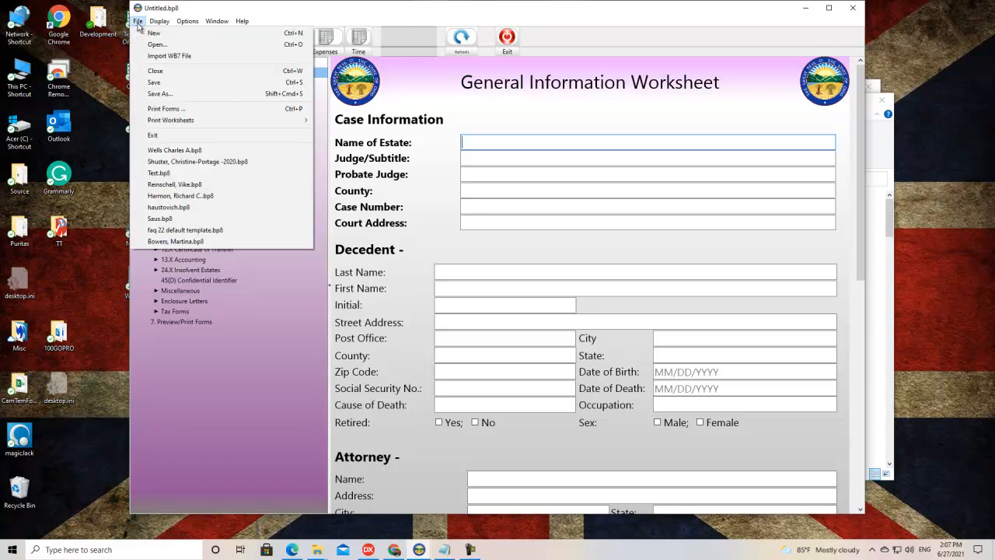
click(157, 44)
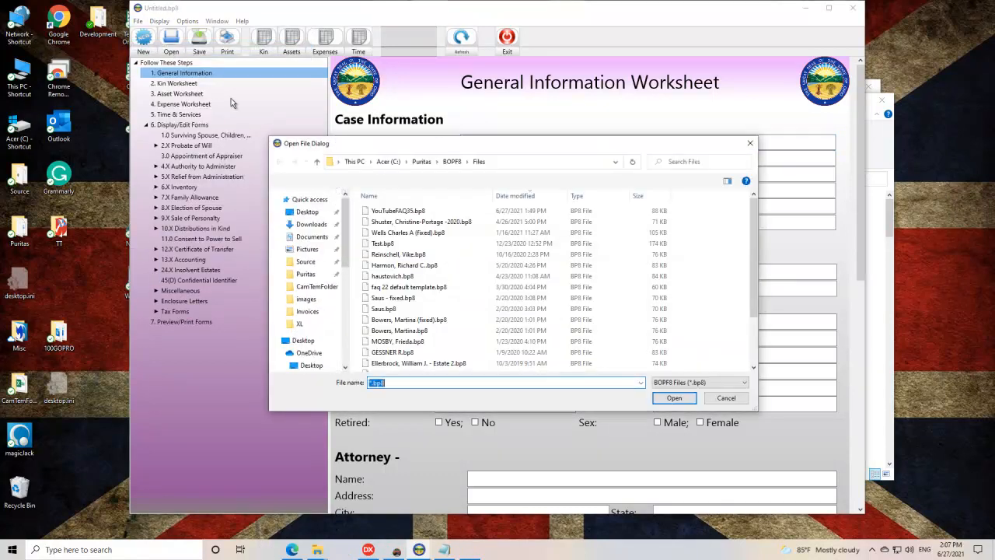
double_click(411, 210)
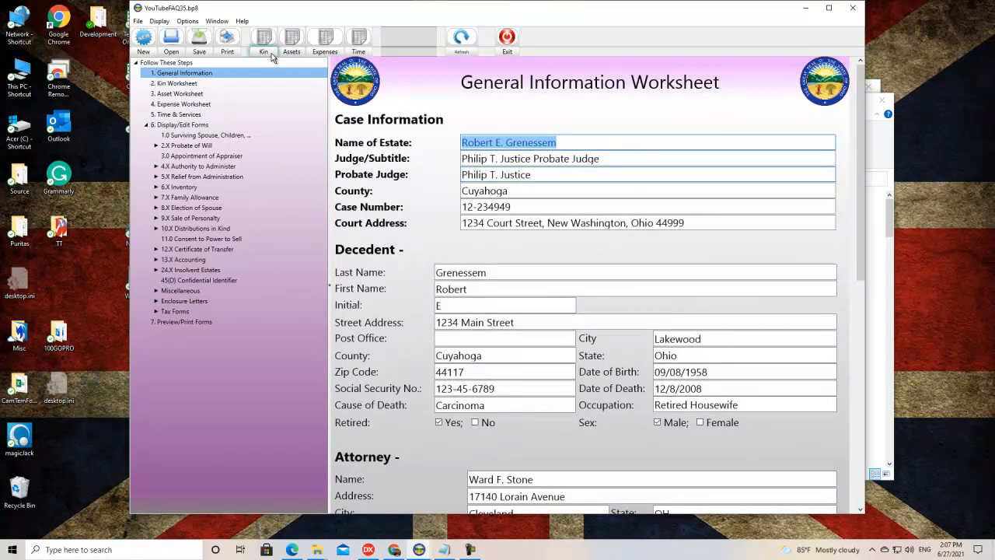
- Add a new entry to the Kin worksheet with the name "Child One" and fill in the street address
click(271, 56)
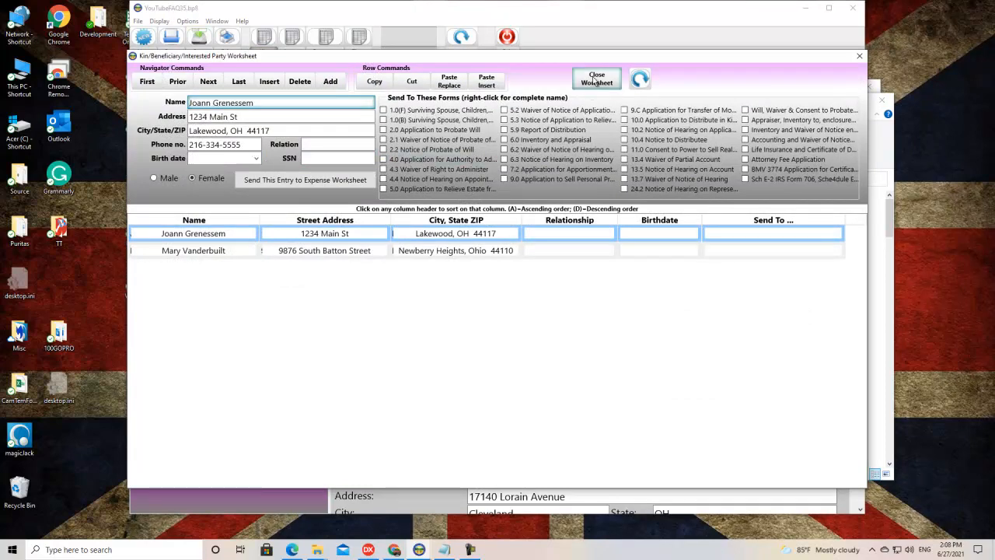
click(333, 83)
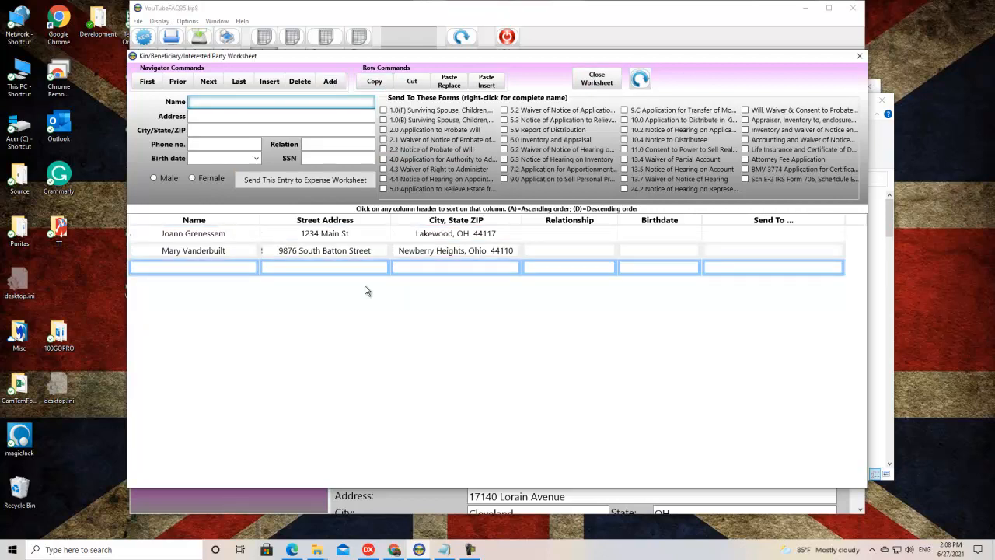
text(Child One)
key(Tab)
text(1234 Main Sty)
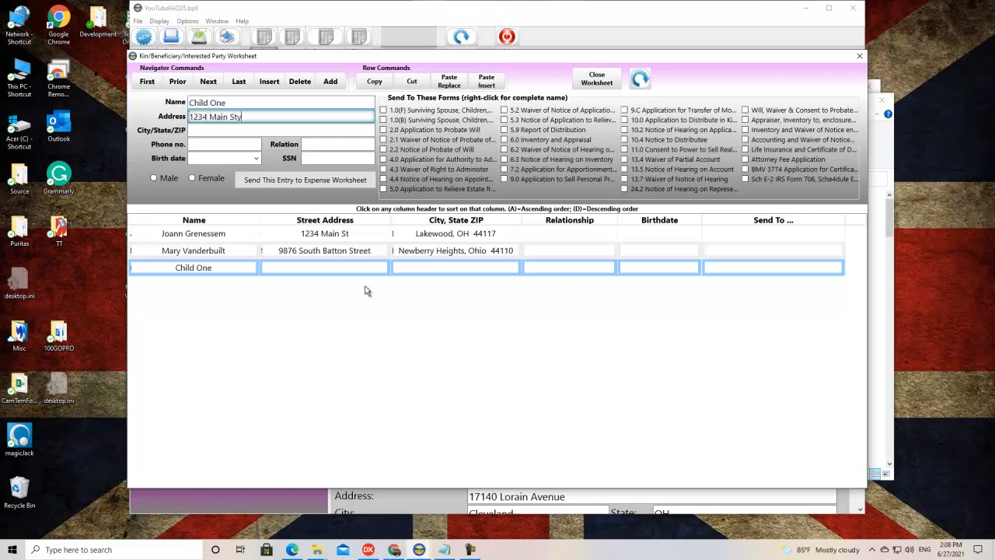
key(BackSpace)
key(Tab)
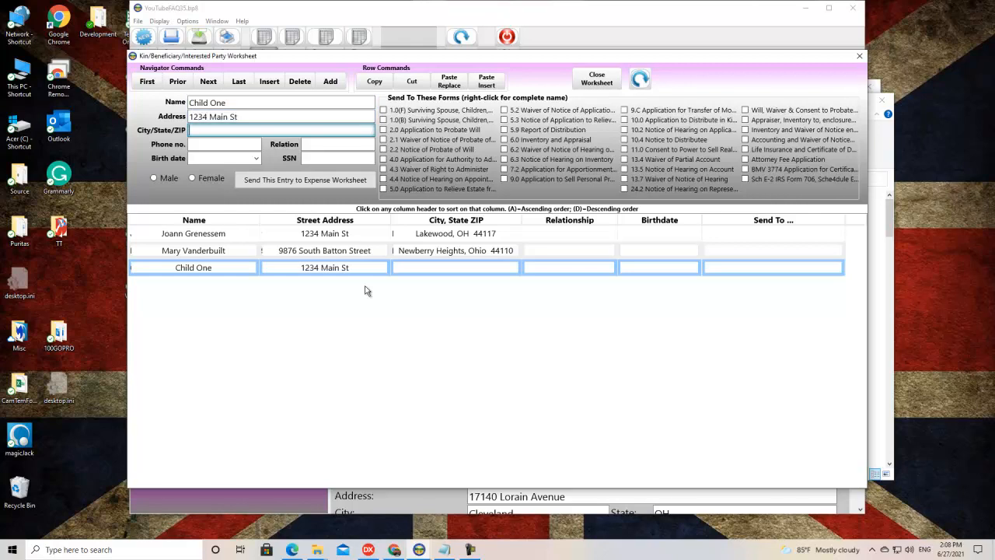
- Complete the kin entry with the city, state and ZIP and the Male option, and save the case file
text(Cleveland Ohio 44111)
key(Tab)
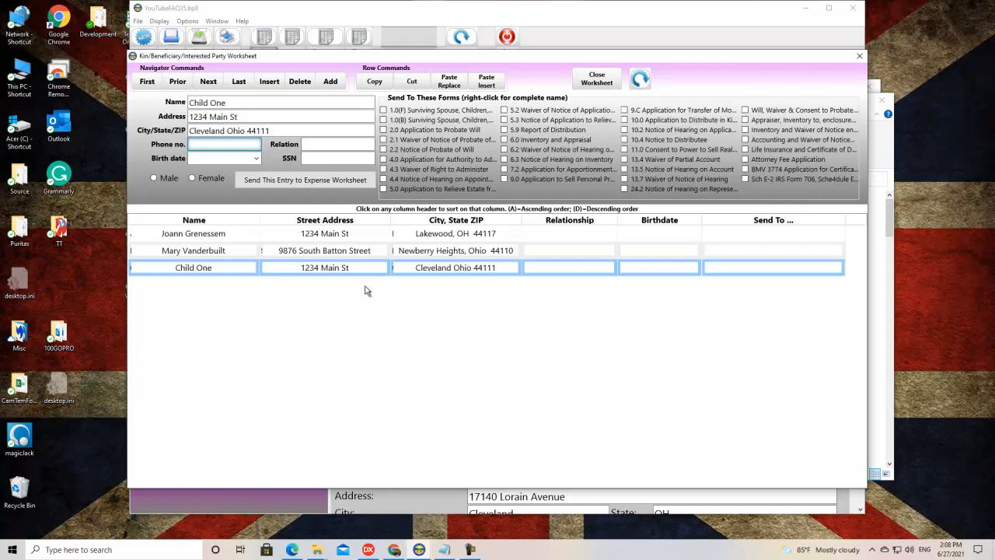
click(155, 180)
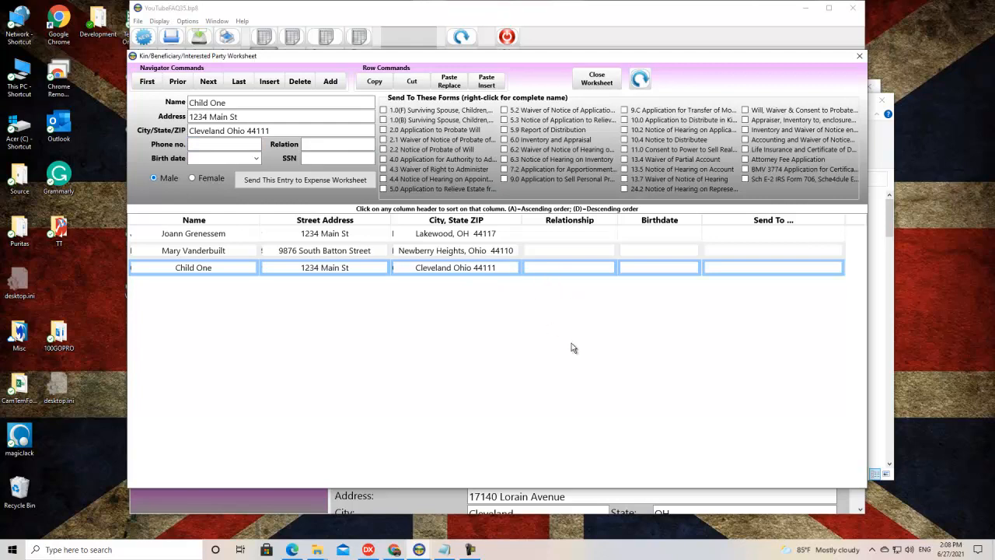
click(598, 78)
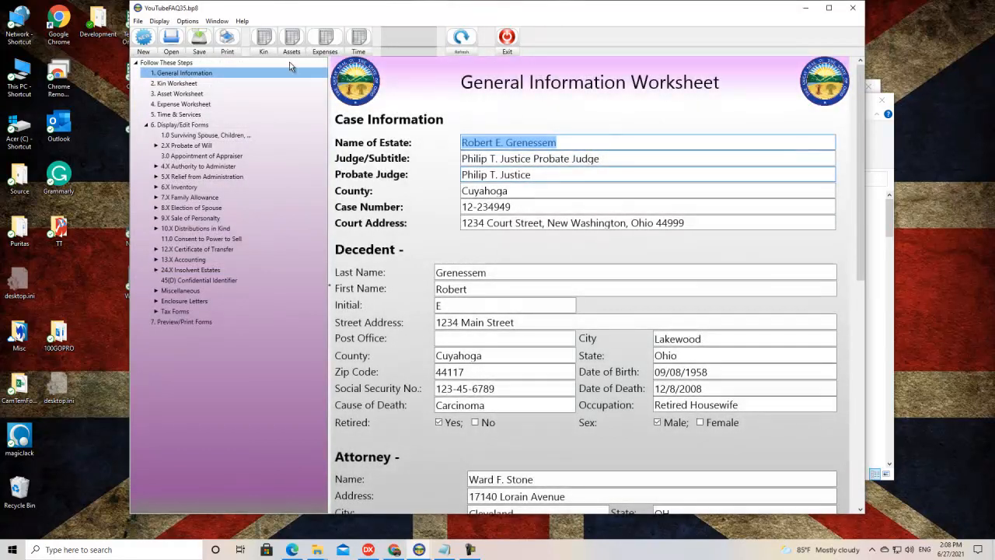
click(199, 53)
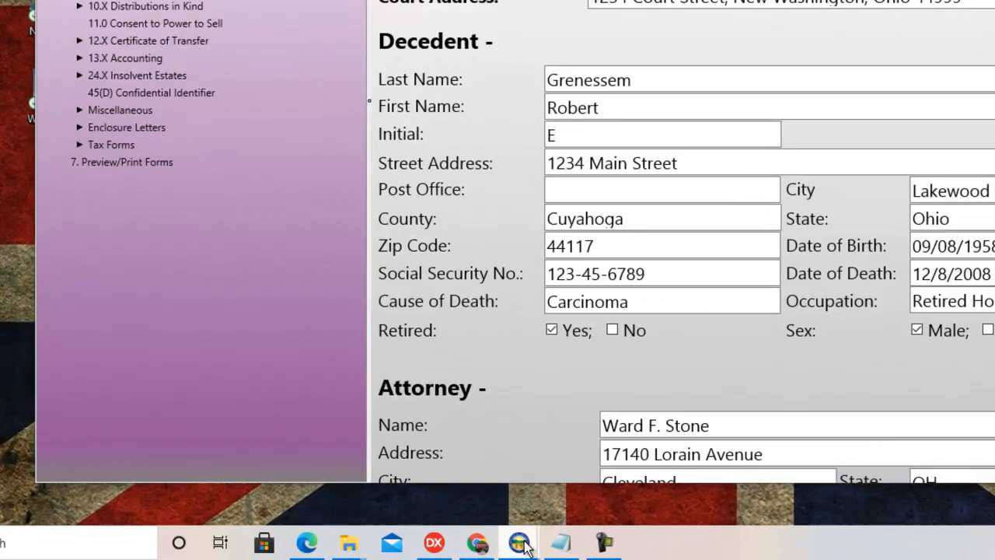
- Check the entries in the Kin worksheet of this second copy, and exit this BOPF8 instance
mouse_move(426, 551)
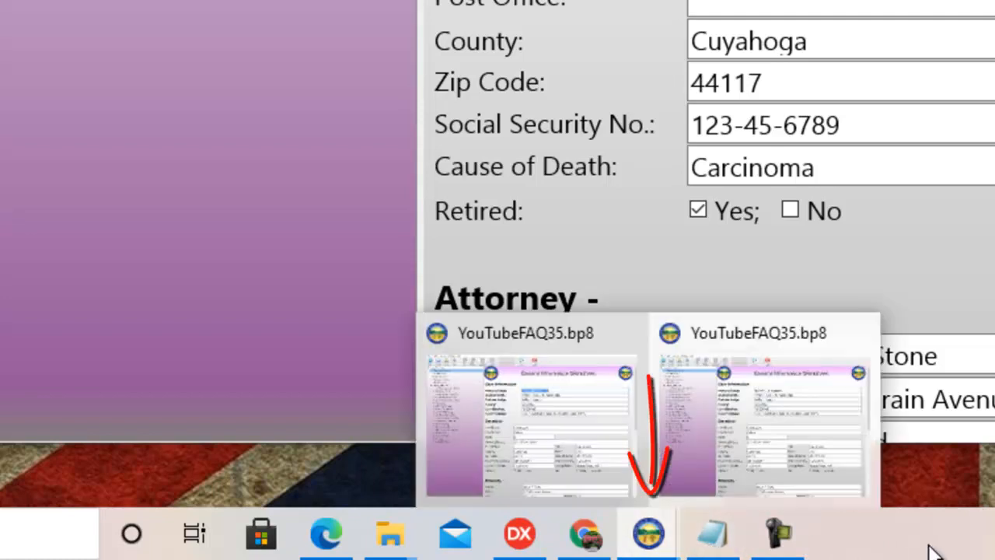
mouse_move(660, 546)
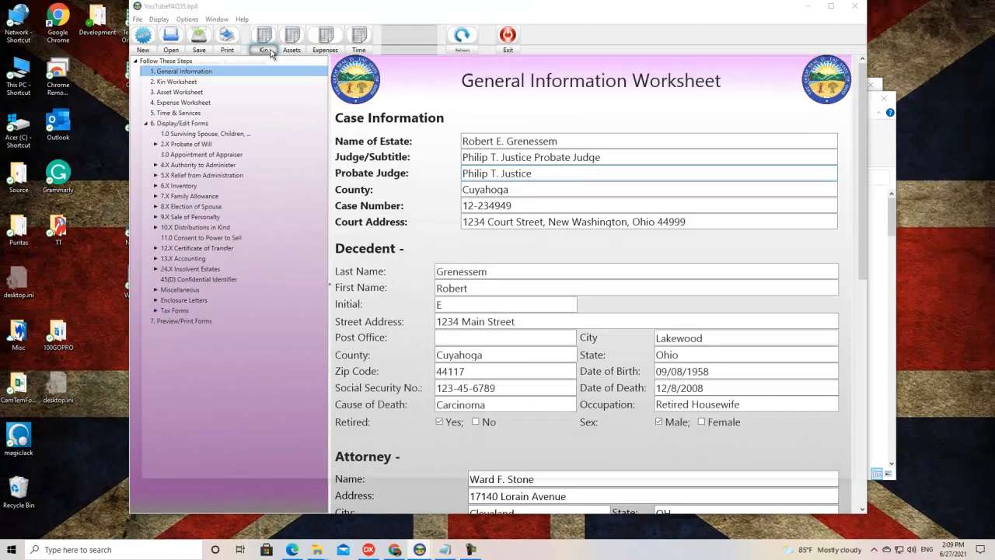
click(267, 42)
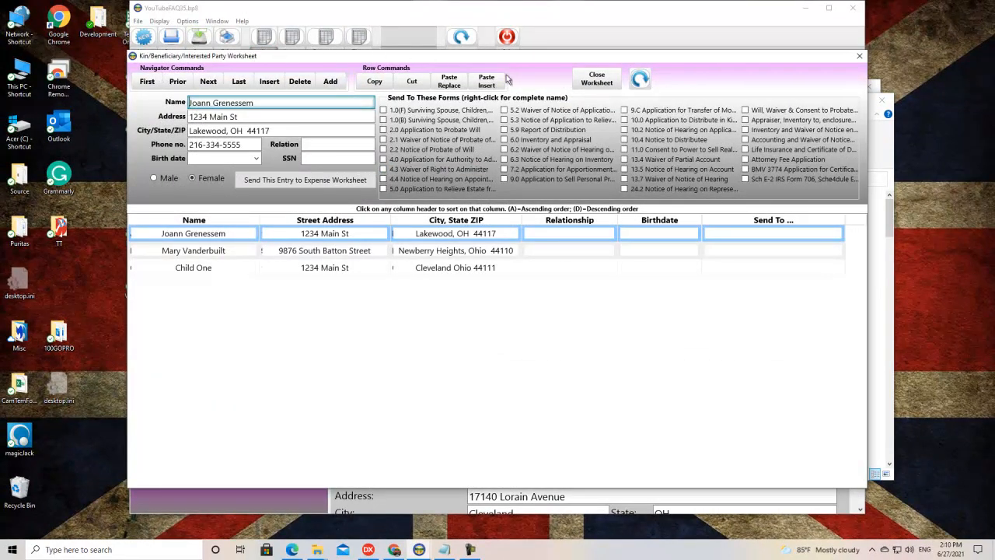
click(597, 78)
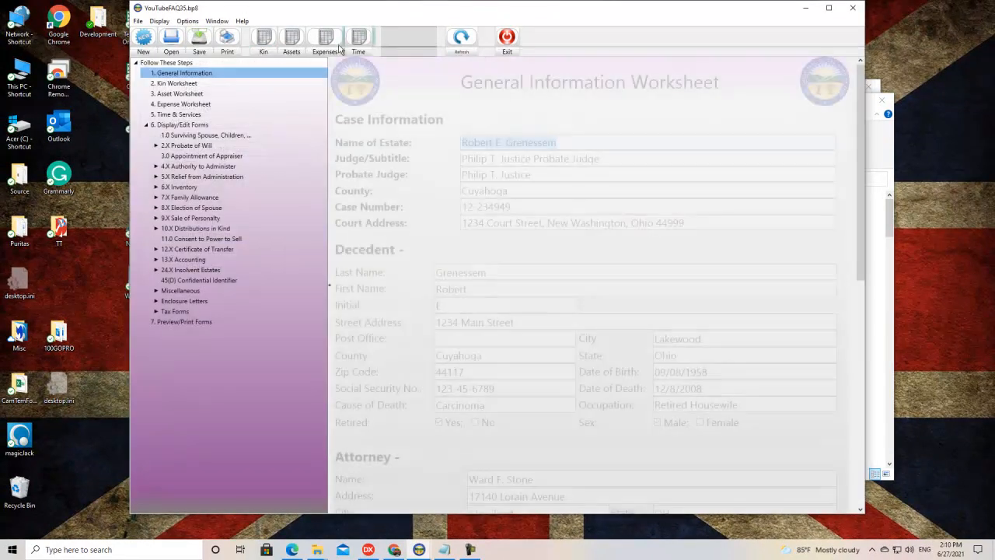
double_click(206, 62)
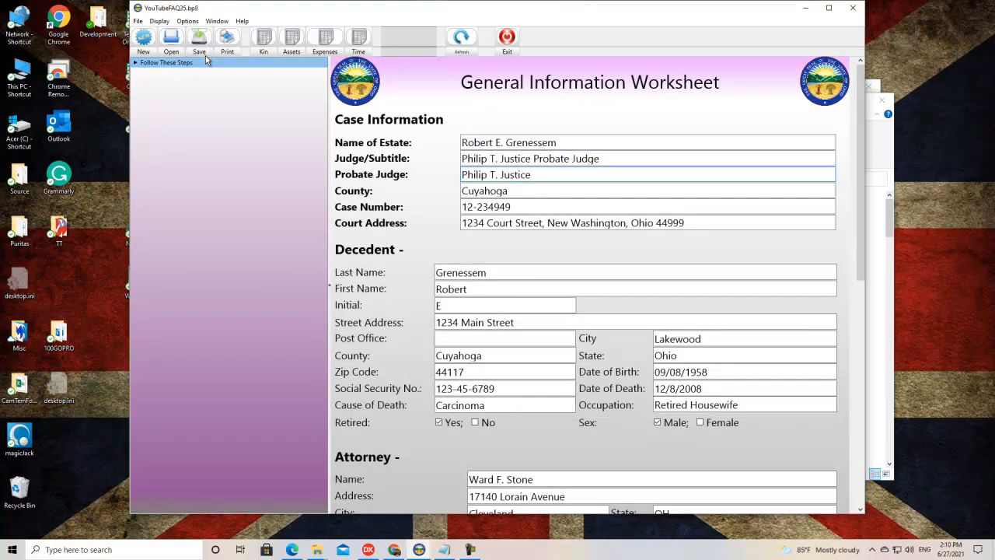
click(507, 47)
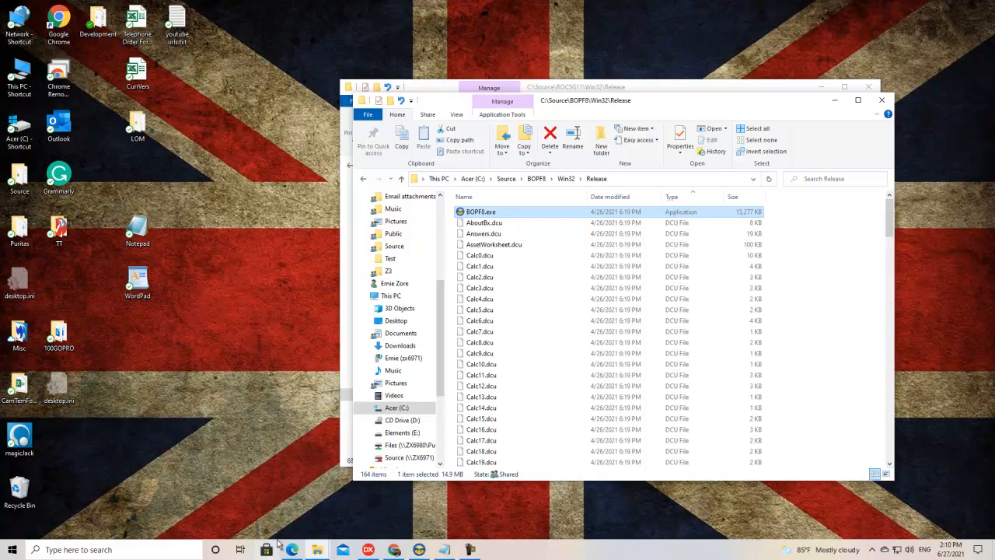
- Switch to the remaining BOPF8 instance, save its copy of YouTubeFAQ35.bp8 and exit it
click(419, 553)
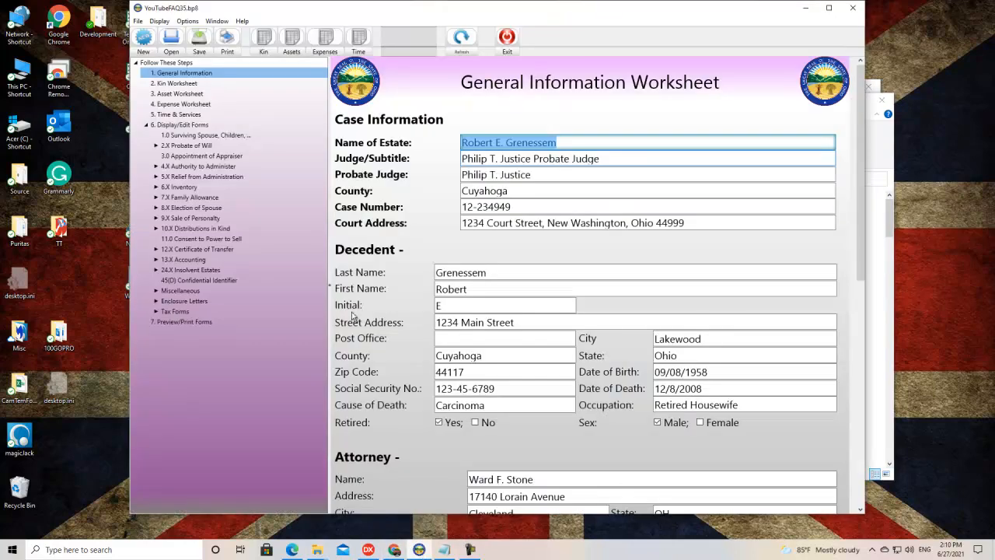
click(199, 51)
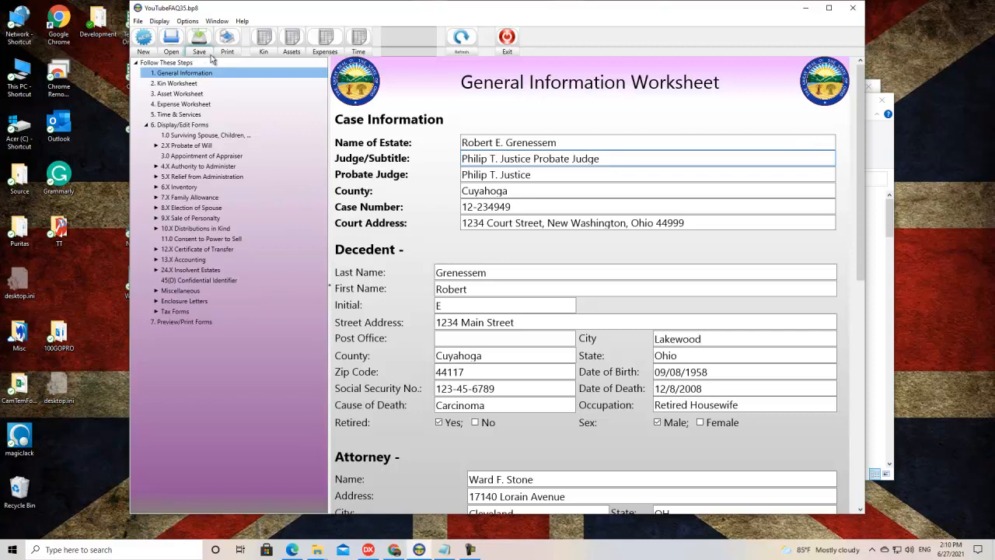
click(506, 48)
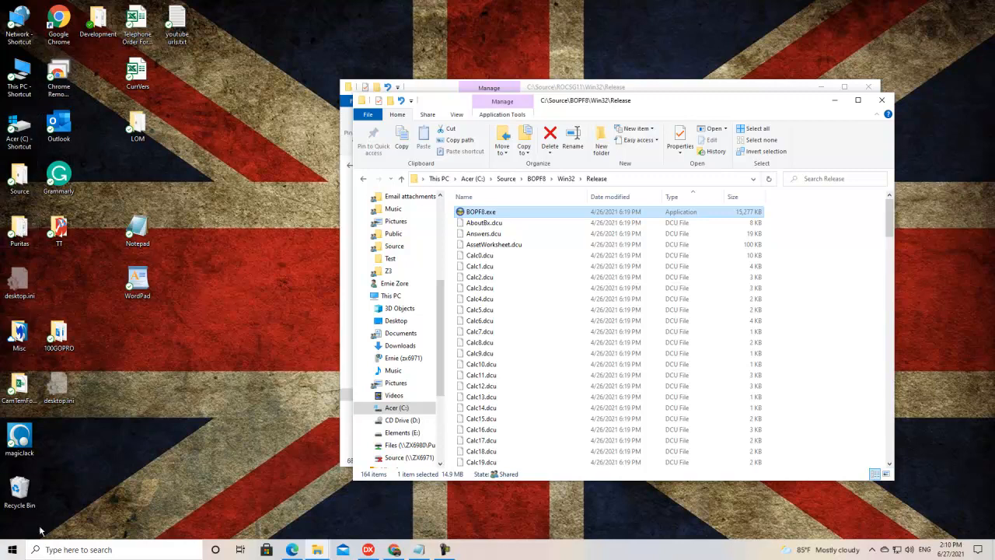
- Relaunch BOPF8.exe and reopen YouTubeFAQ35.bp8 to check which entries its Kin worksheet kept
double_click(479, 212)
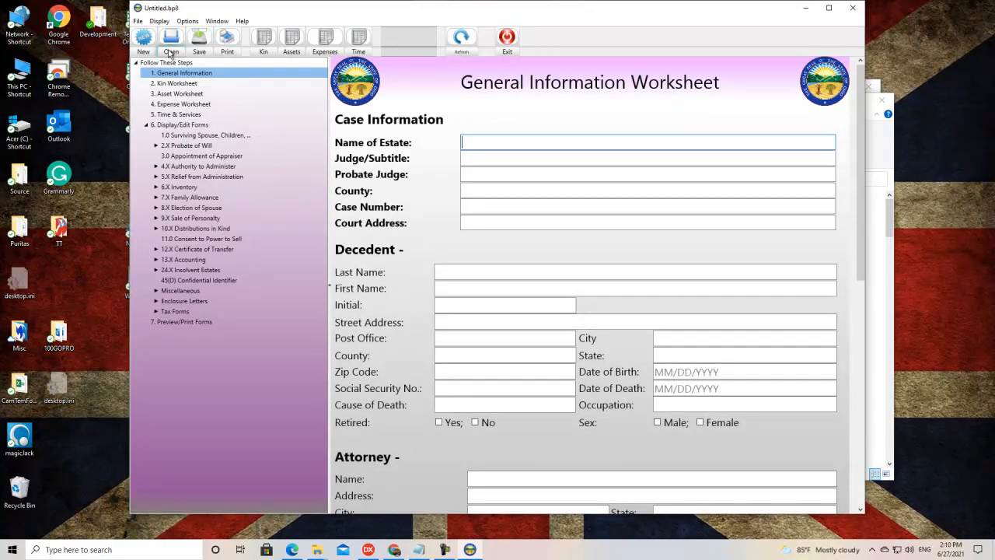
click(139, 21)
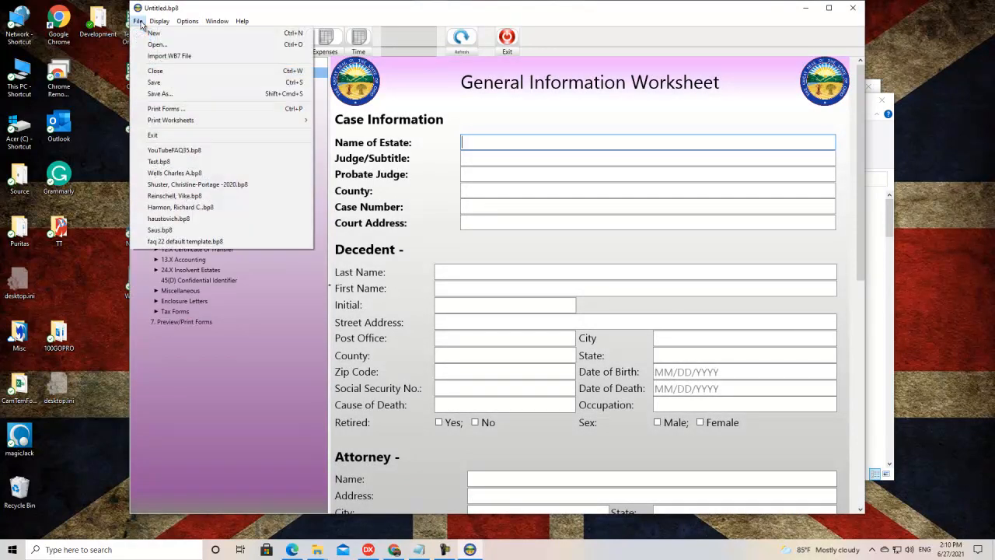
click(166, 153)
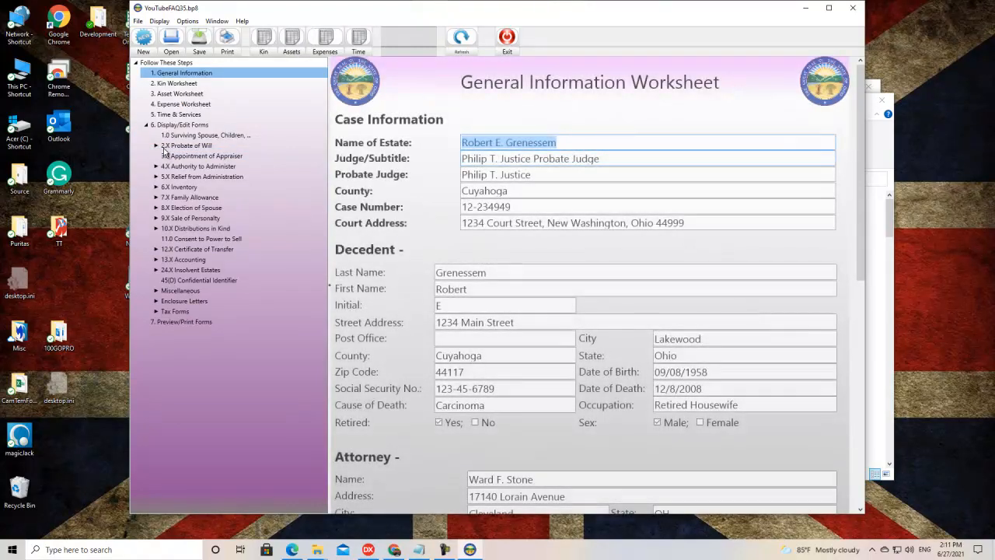
click(264, 41)
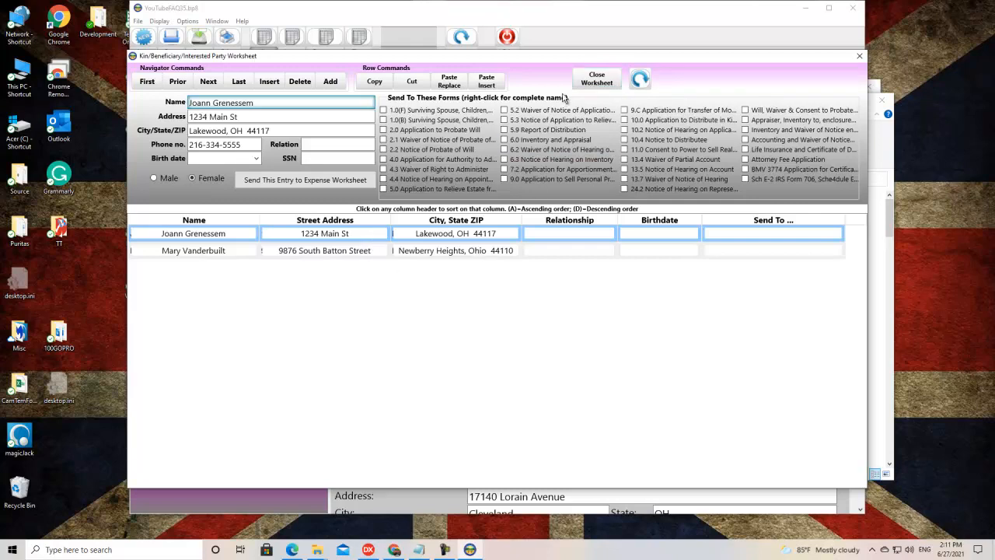
click(619, 81)
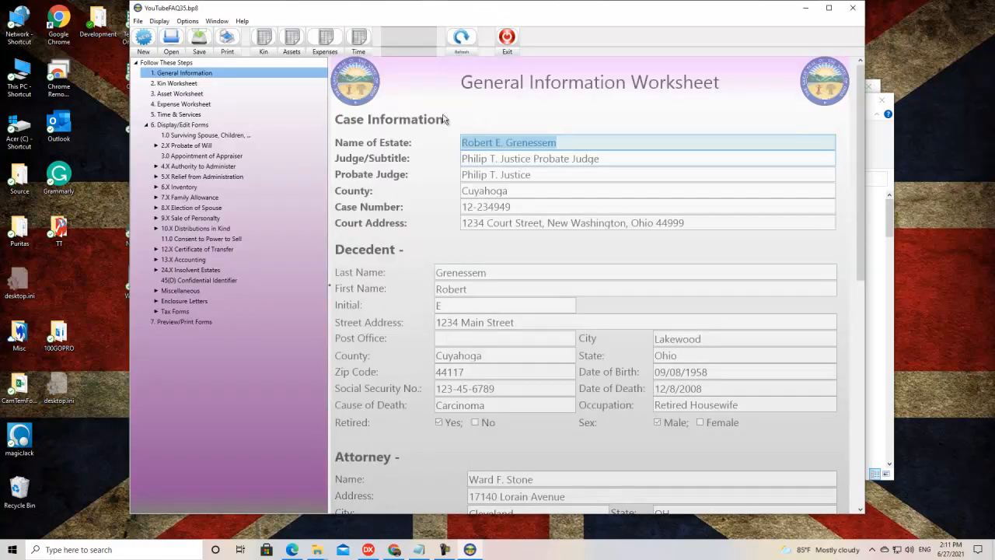